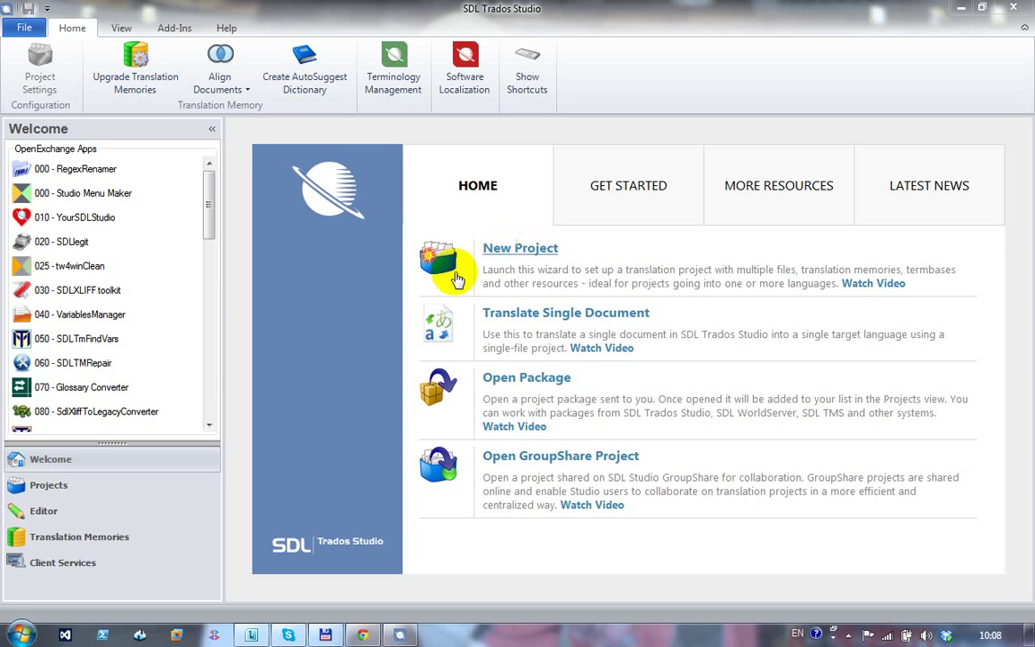
# - Create a file-based translation memory named en-de for English (United Kingdom) to German (Germany)
pyautogui.click(85, 545)
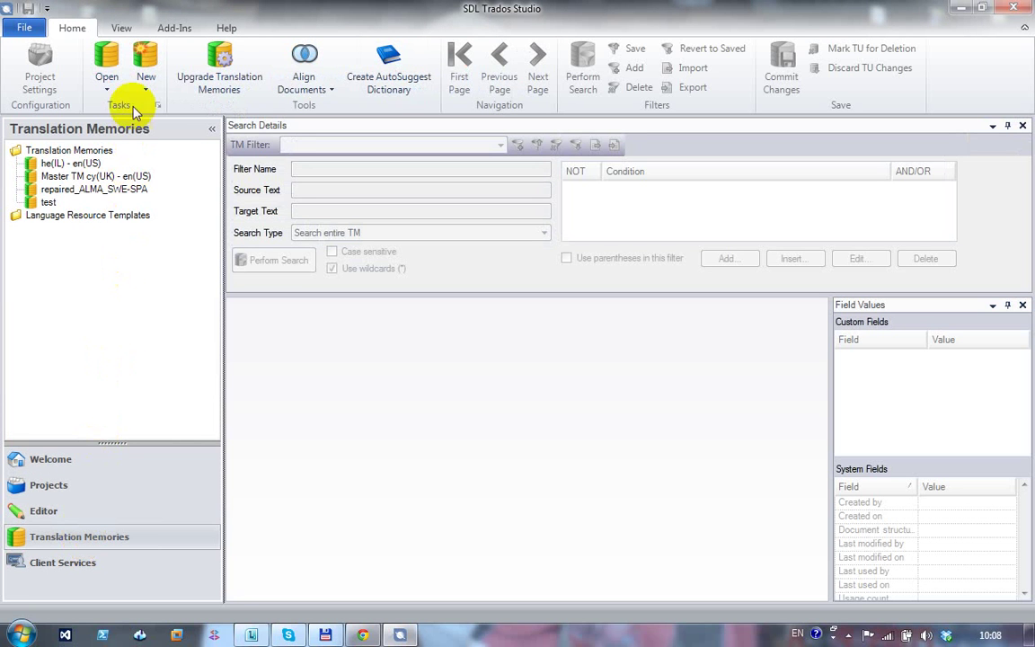
pyautogui.click(142, 59)
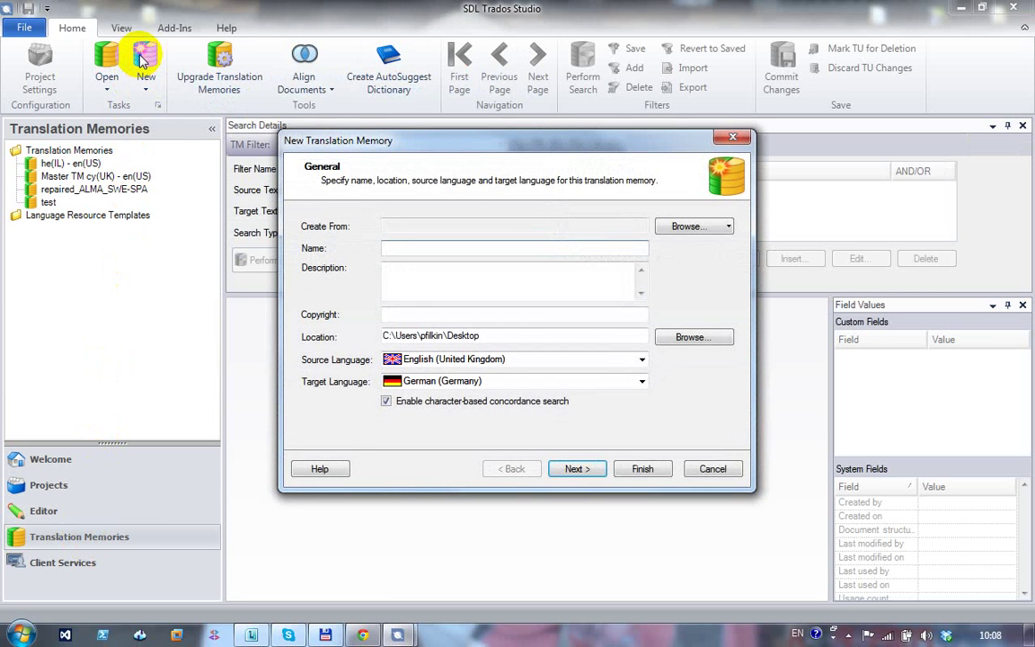
pyautogui.write('en-de')
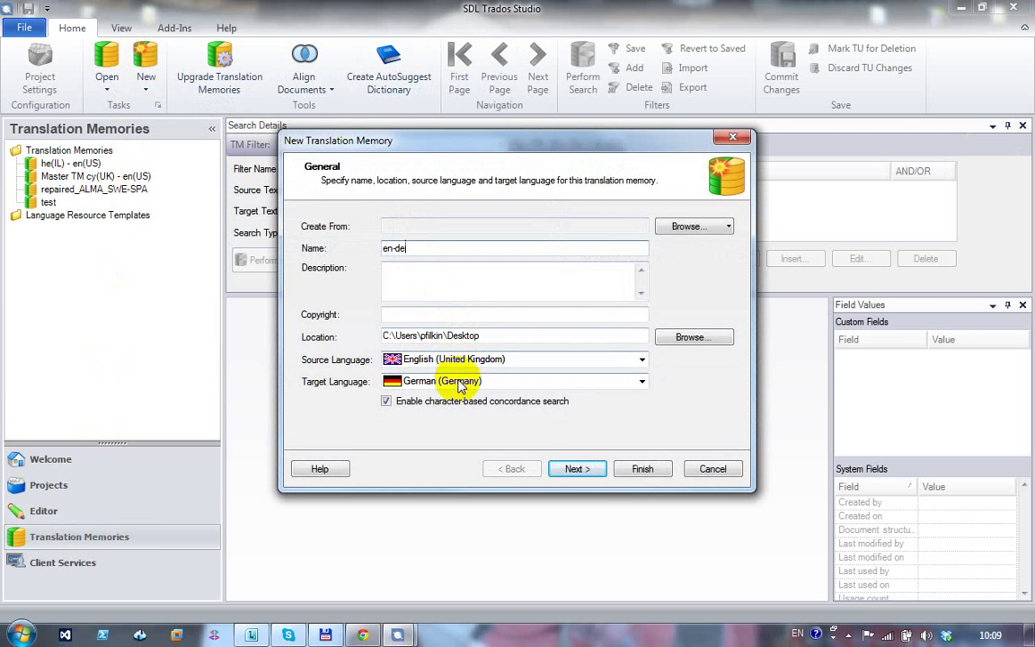
pyautogui.click(652, 469)
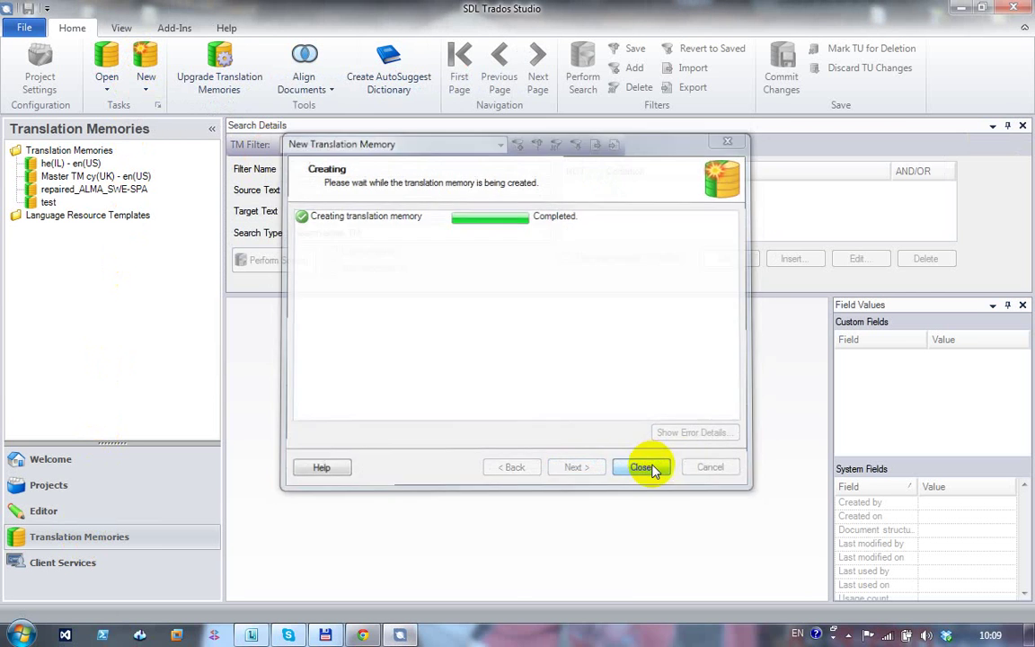
pyautogui.click(643, 469)
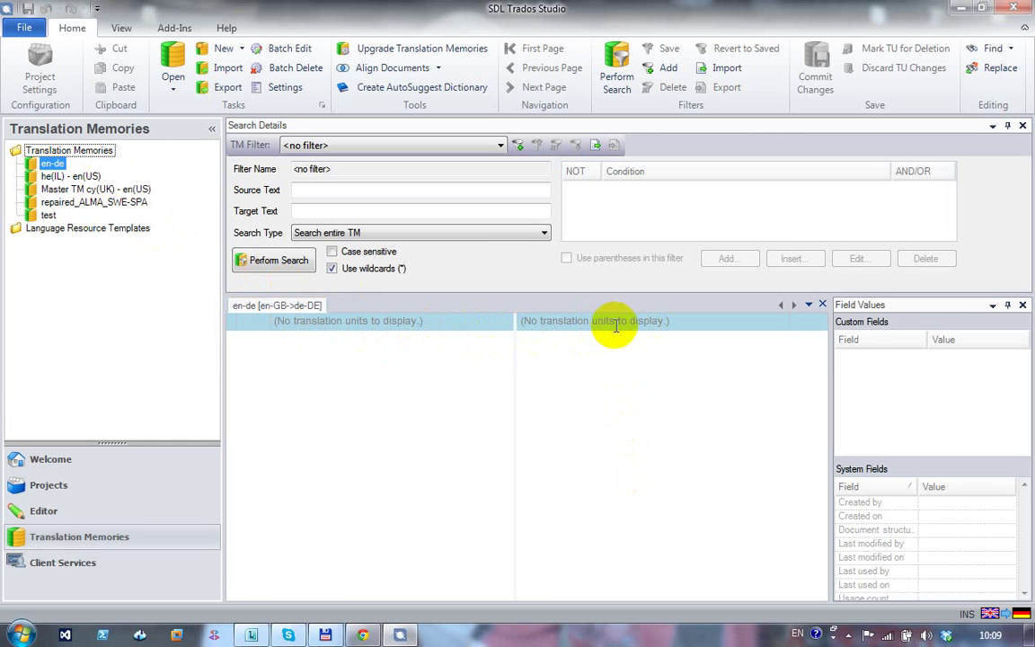
# - Close the en-de translation memory, reopen it to view its translation units, and close it again
pyautogui.click(822, 305)
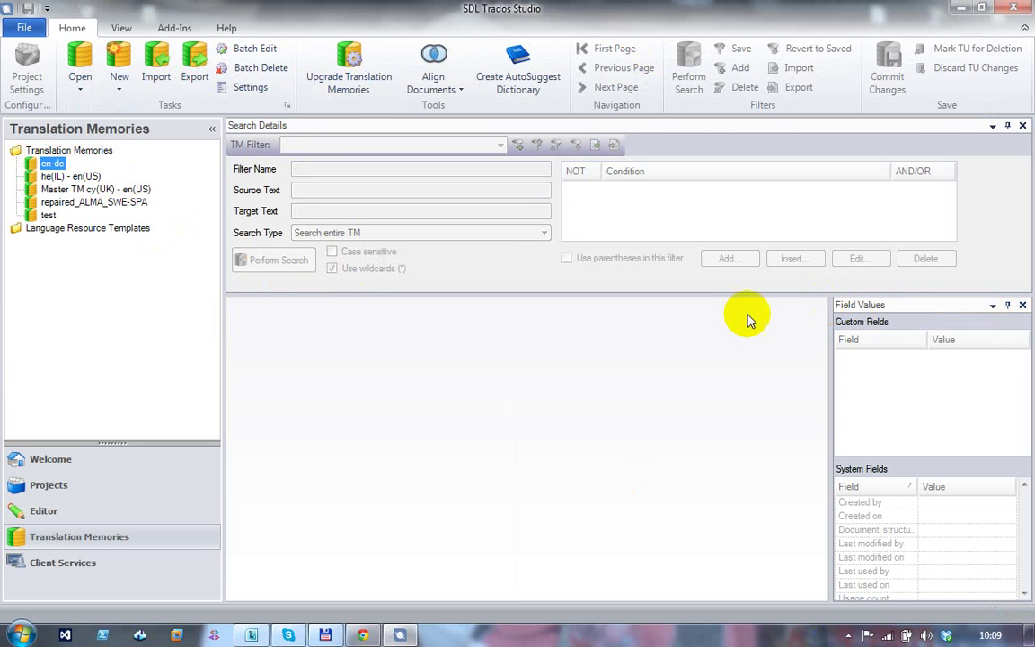
pyautogui.click(52, 165)
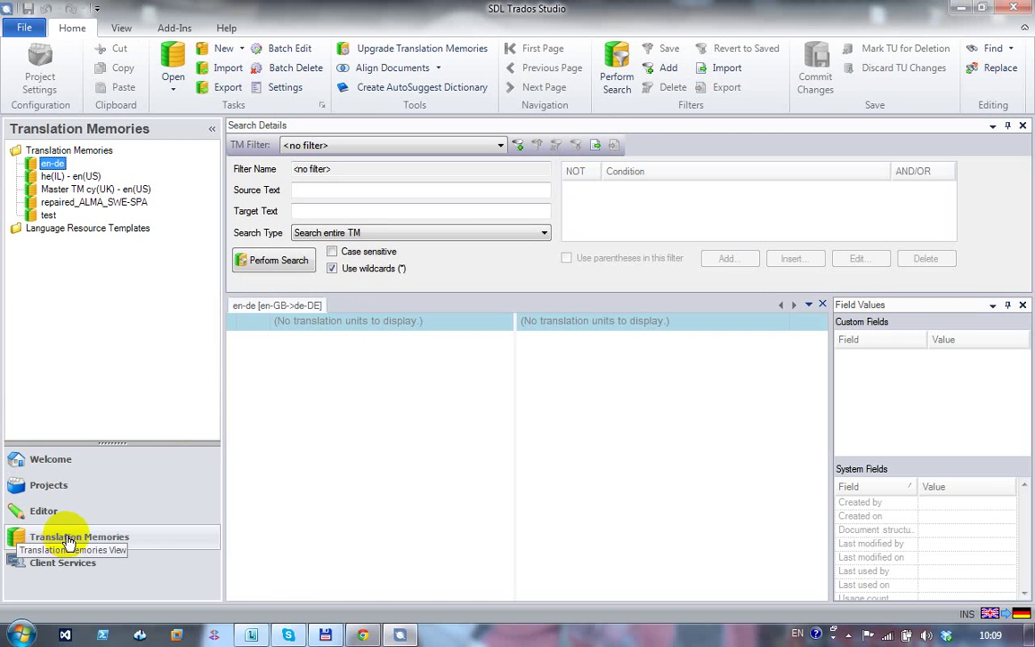
pyautogui.click(823, 305)
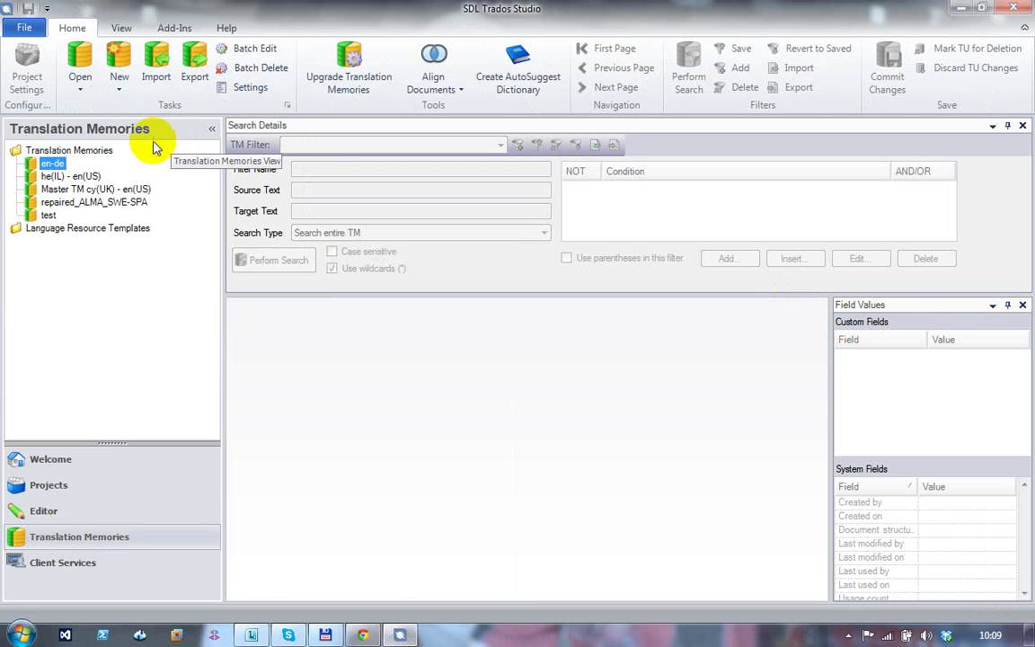
# - Review the en-de memory's settings: fields and recognizers, language resources, access rights, and performance and tuning
pyautogui.rightClick(55, 165)
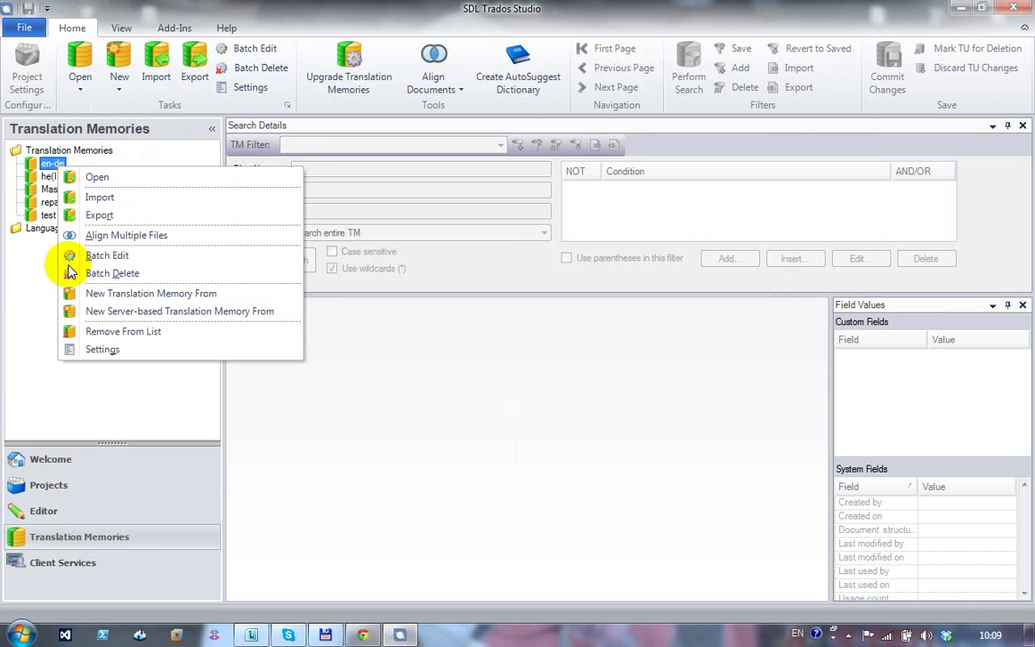
pyautogui.click(101, 350)
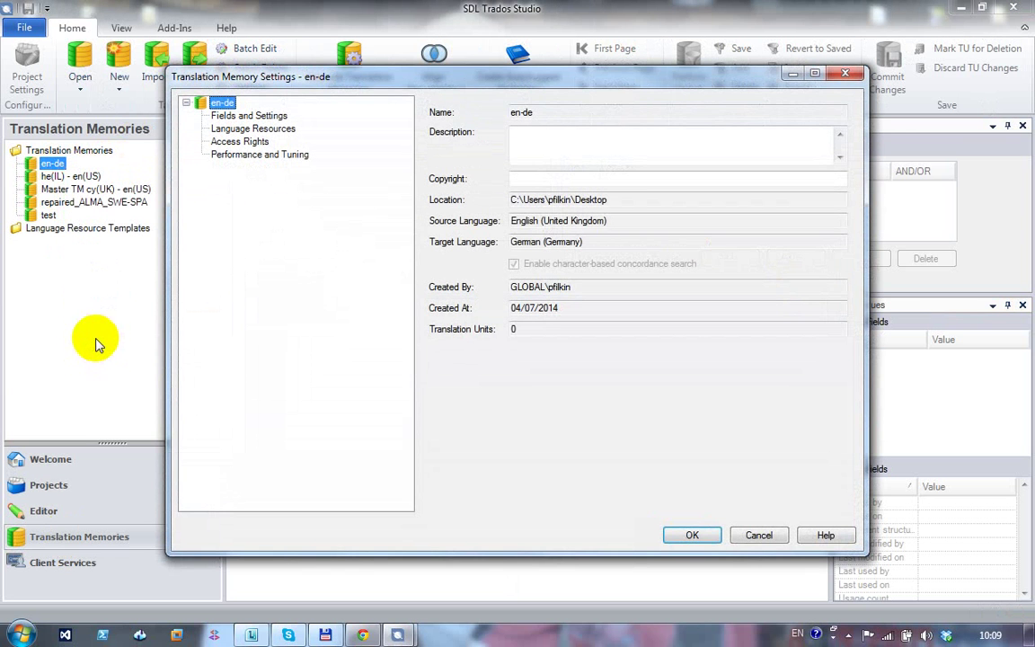
pyautogui.click(263, 117)
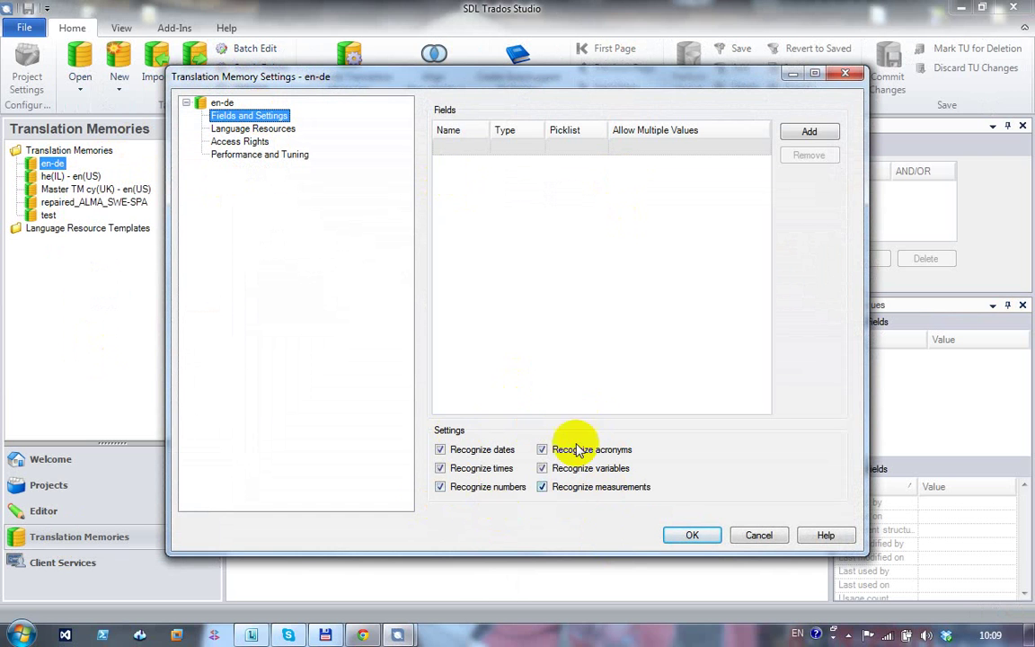
pyautogui.click(272, 133)
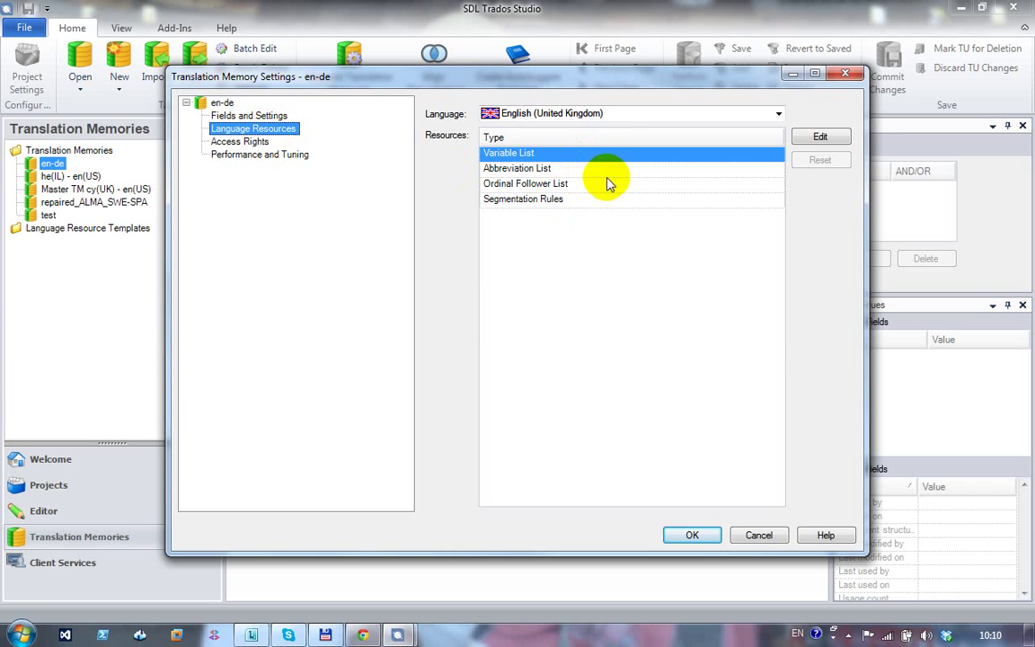
pyautogui.click(252, 143)
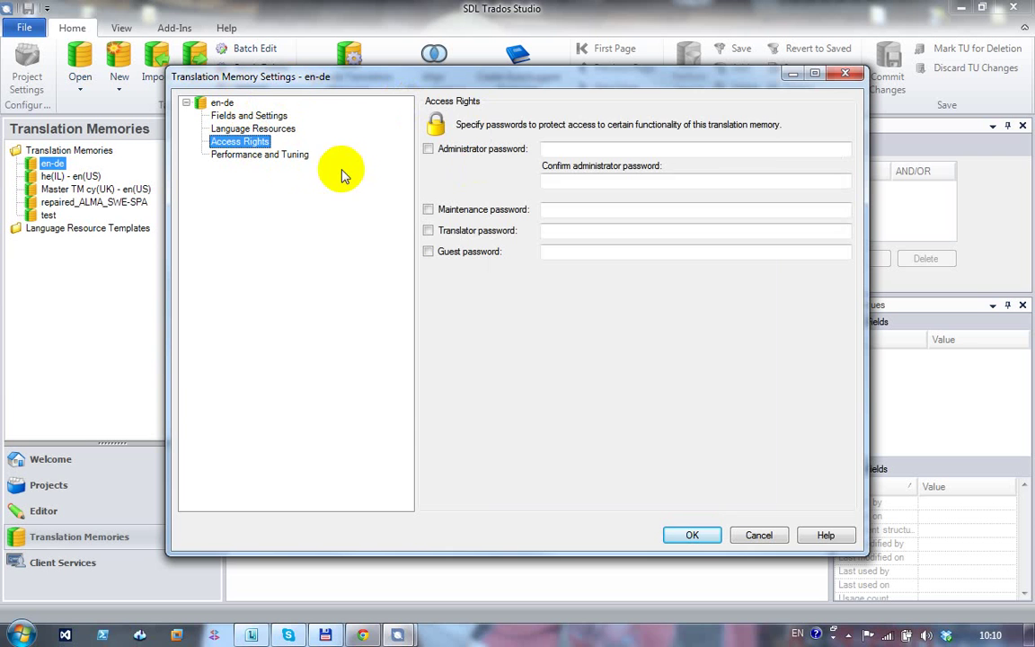
pyautogui.click(260, 157)
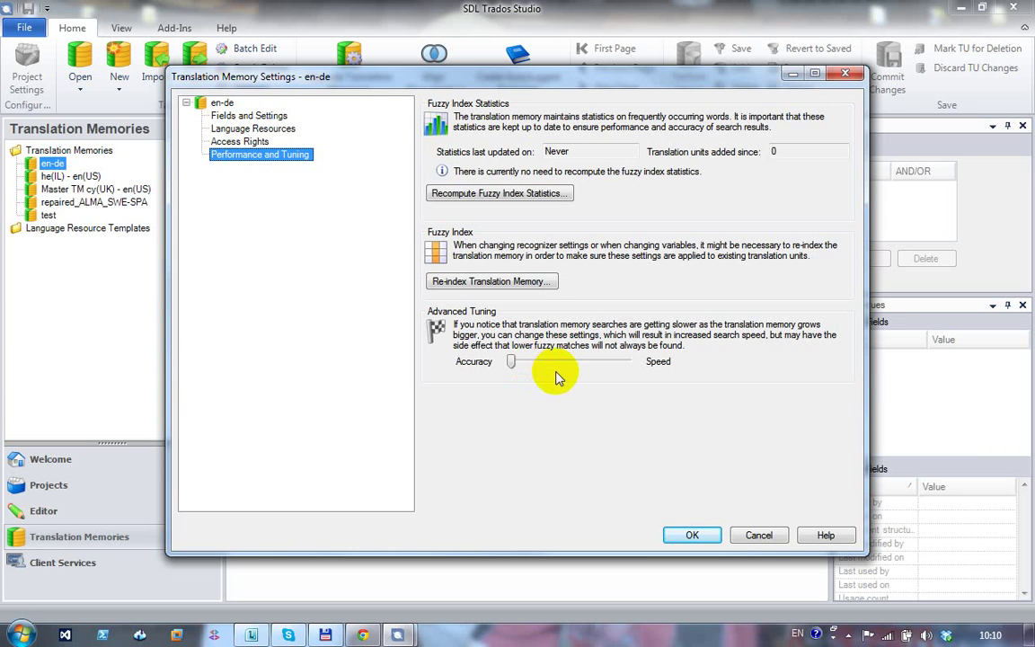
# - Try shifting the Advanced Tuning balance partway towards Speed, return it to full Accuracy, and close the settings
pyautogui.click(510, 362)
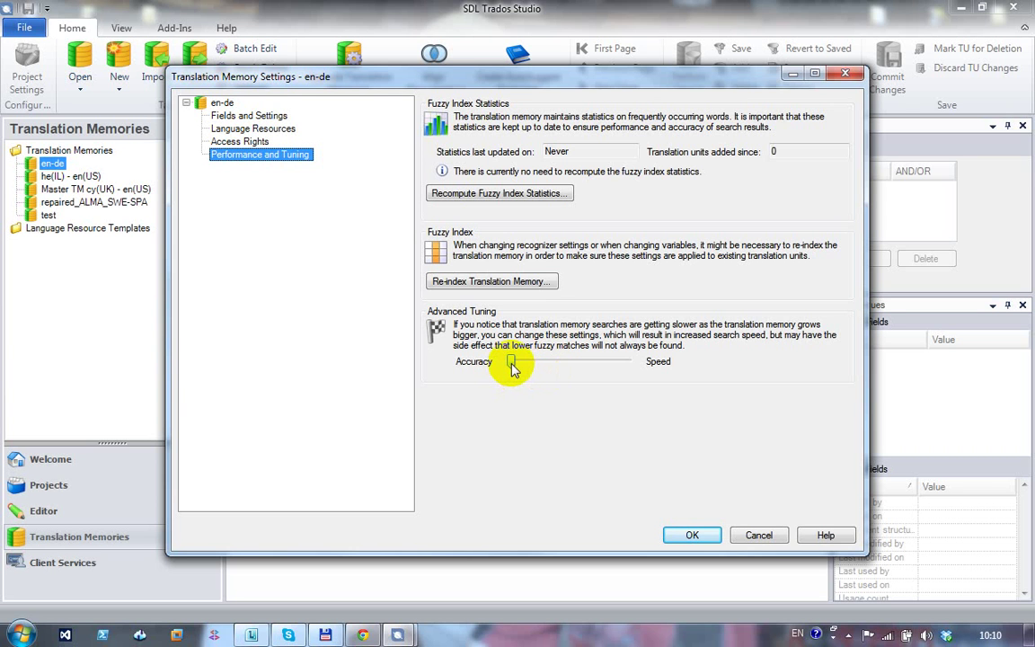
pyautogui.moveTo(511, 364); pyautogui.dragTo(557, 367)
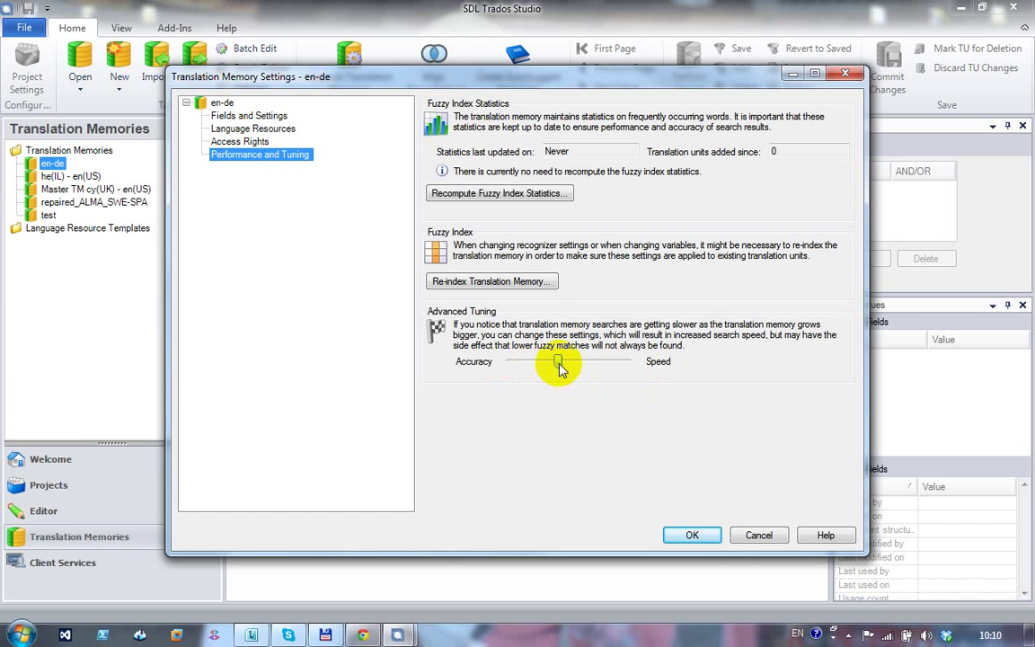
pyautogui.moveTo(559, 369); pyautogui.dragTo(478, 366)
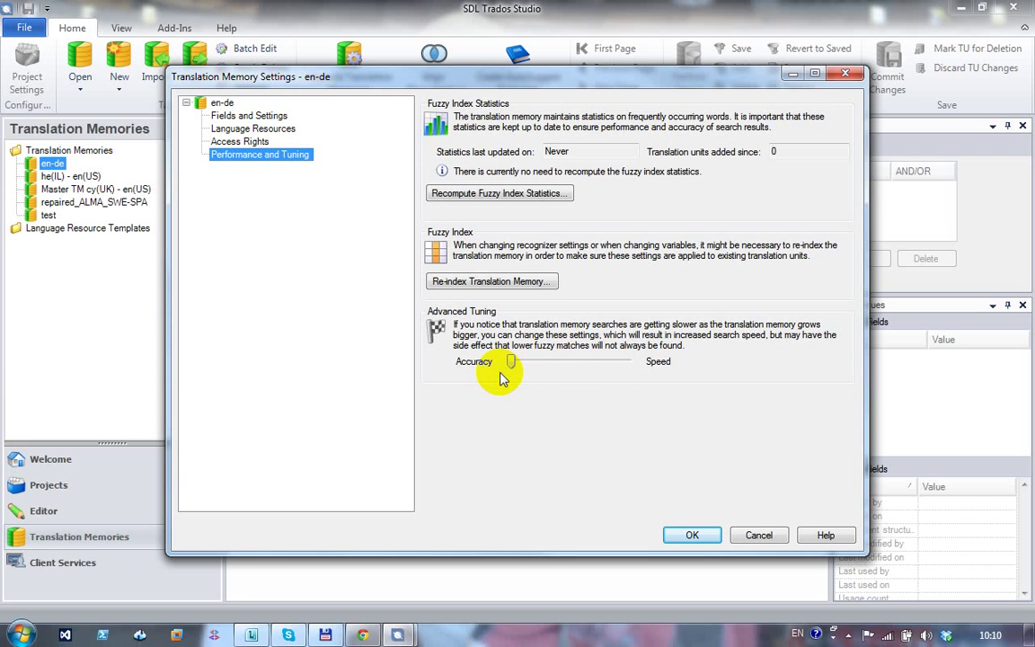
pyautogui.click(693, 535)
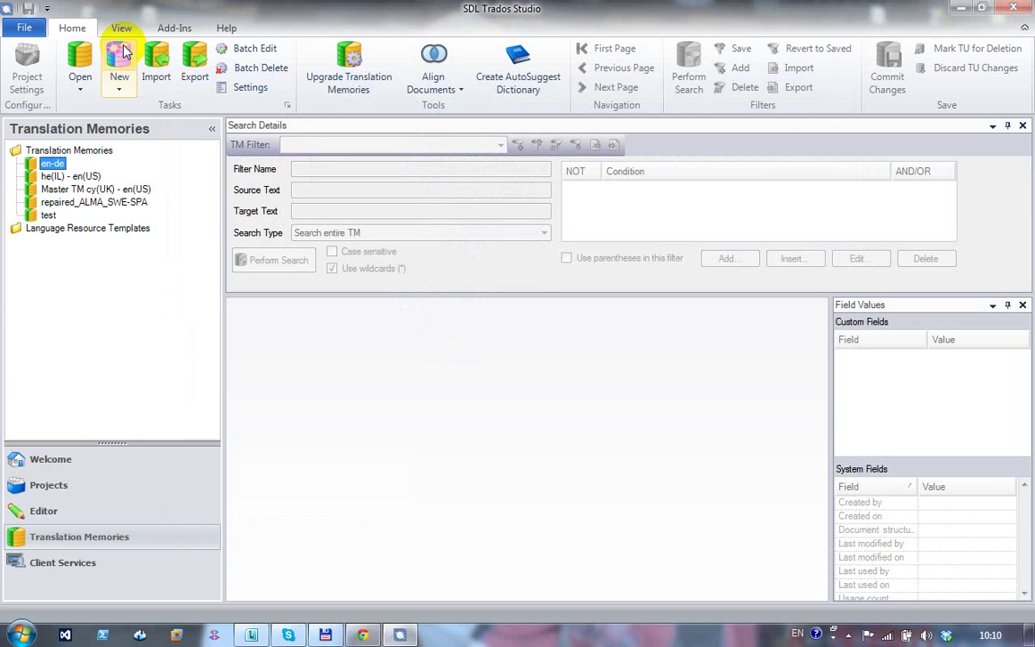
# - Start a new translation memory named en-de with character-based concordance search enabled, and agree to replace the existing en-de.sdltm file
pyautogui.click(121, 90)
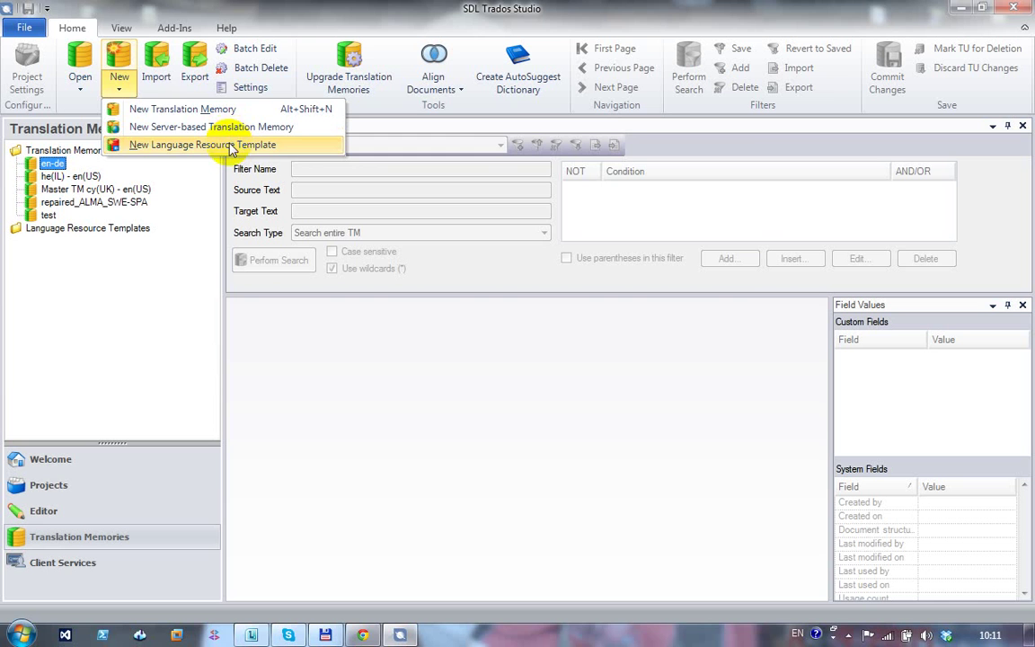
pyautogui.click(179, 108)
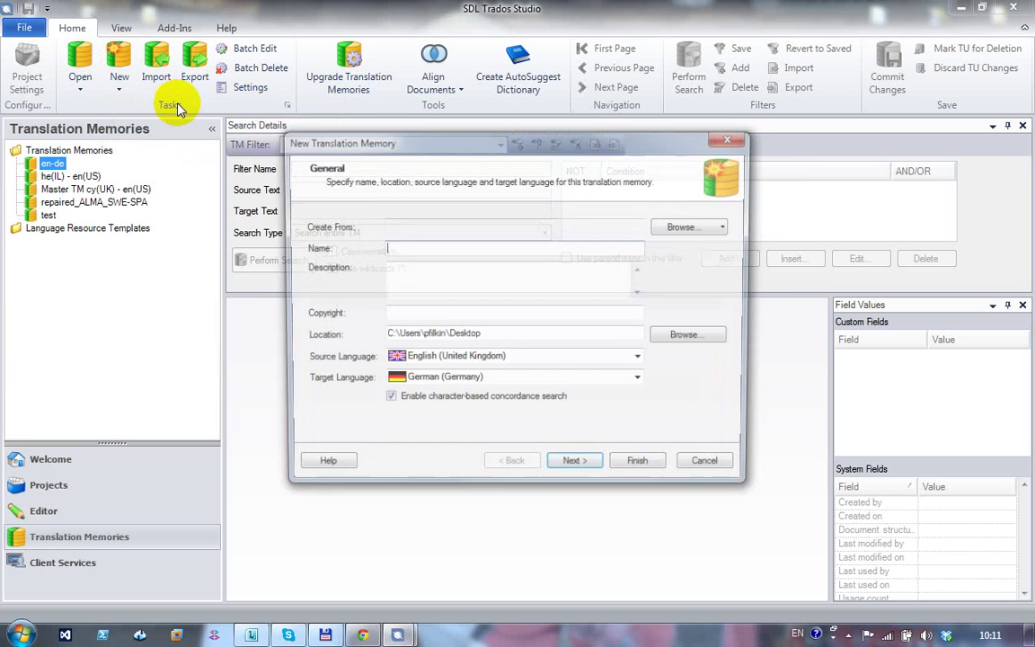
pyautogui.write('en-')
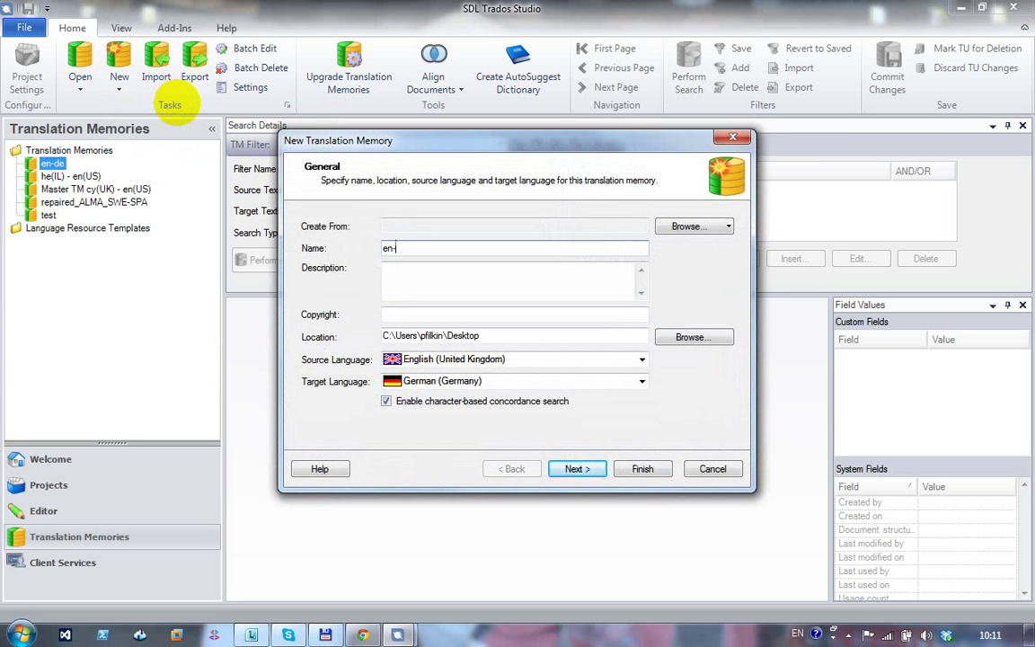
pyautogui.write('de')
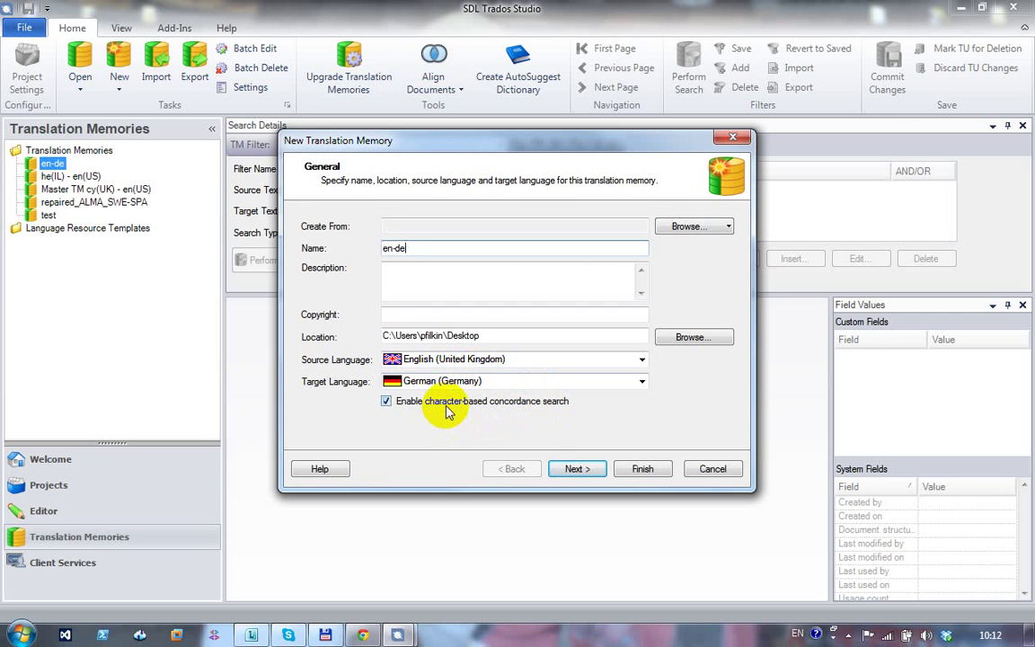
pyautogui.click(387, 400)
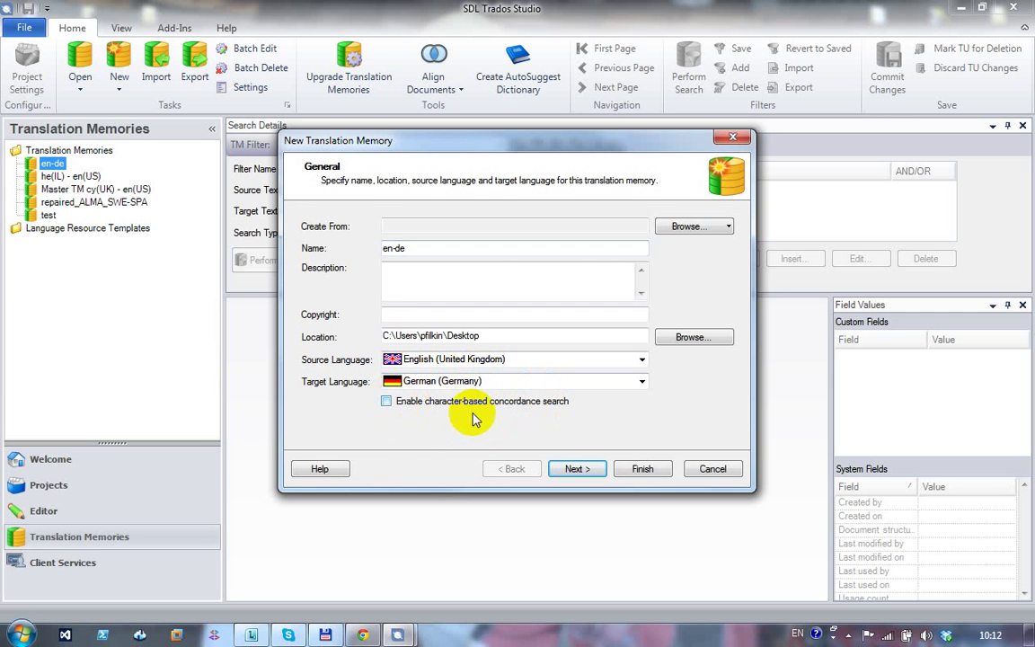
pyautogui.click(386, 400)
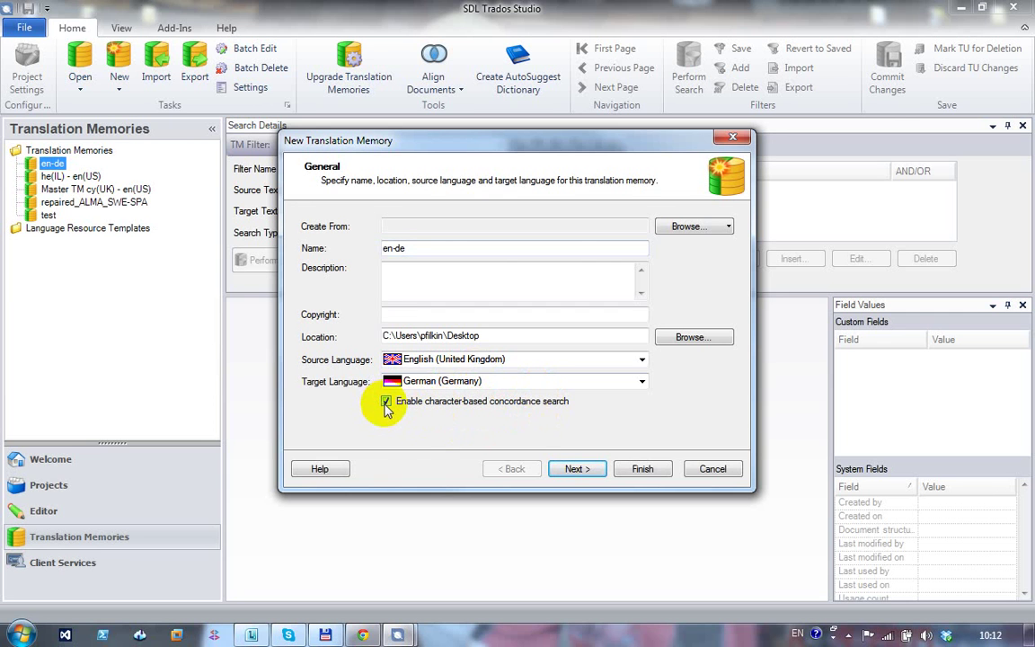
pyautogui.click(593, 474)
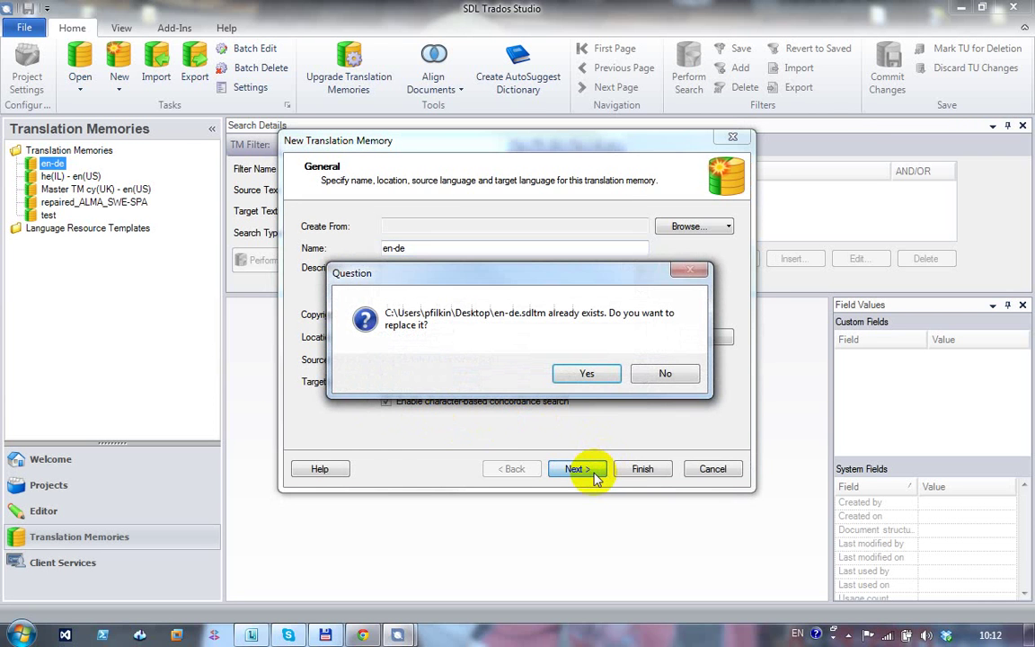
pyautogui.click(589, 372)
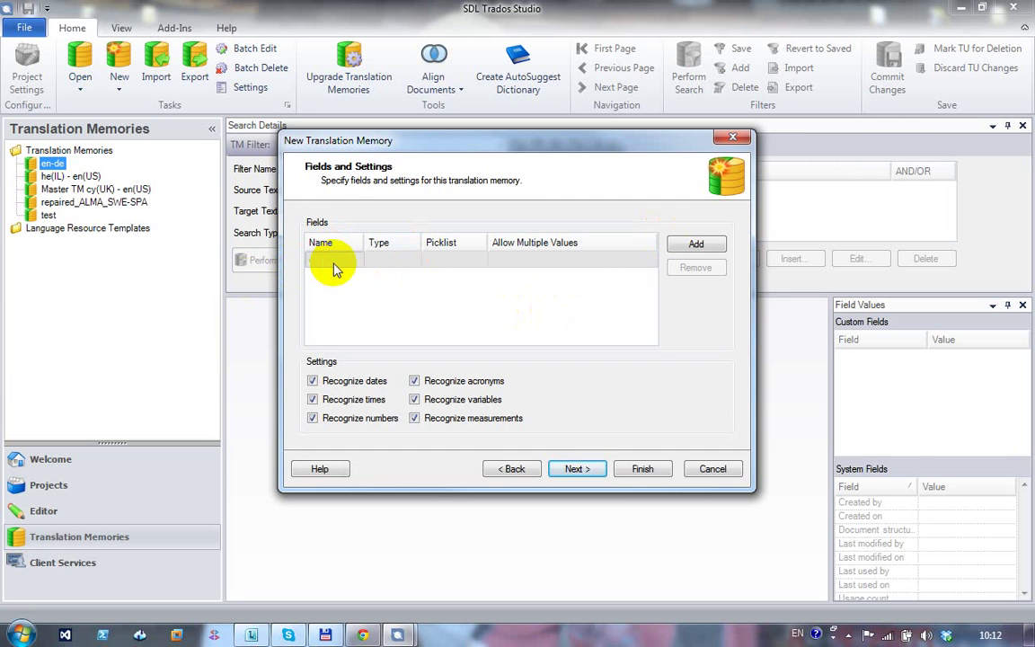
# - Add a custom field named Company and set its type to List
pyautogui.write('Comp')
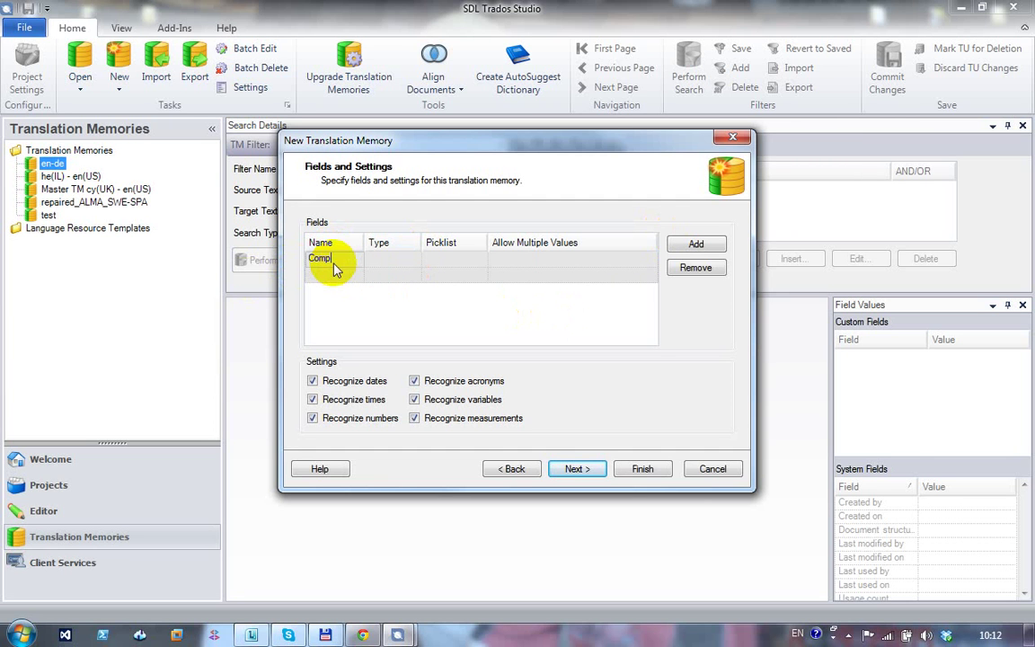
pyautogui.write('any')
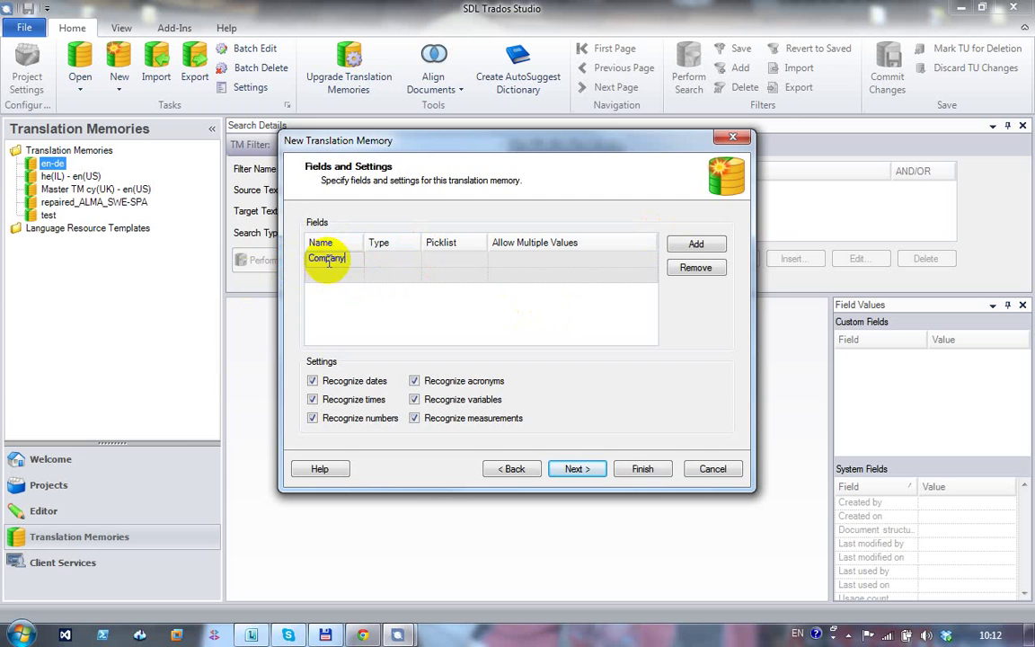
pyautogui.click(413, 261)
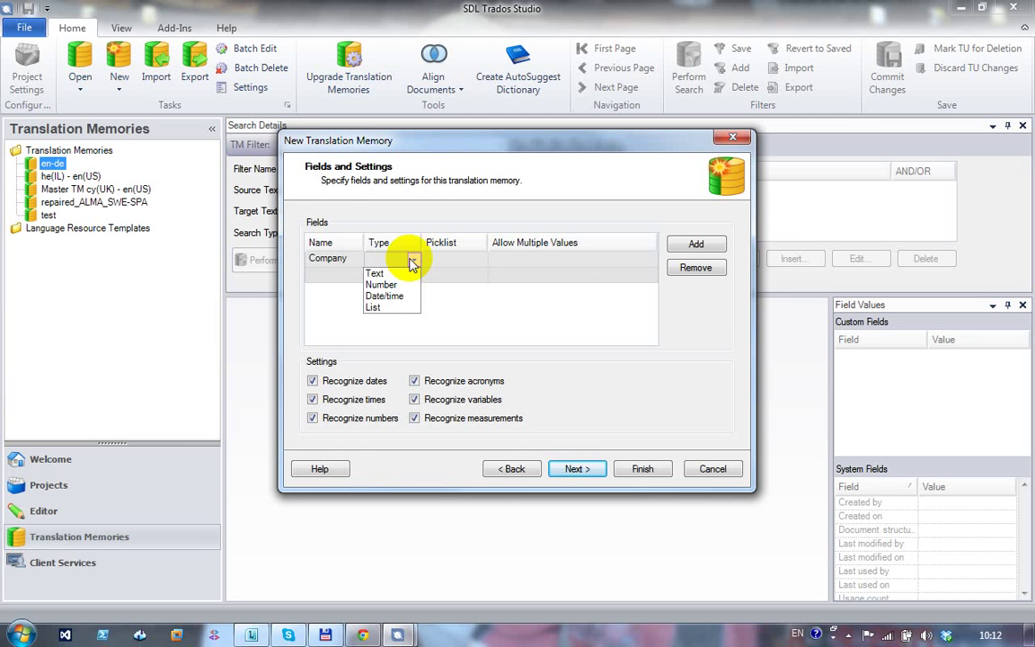
pyautogui.click(375, 273)
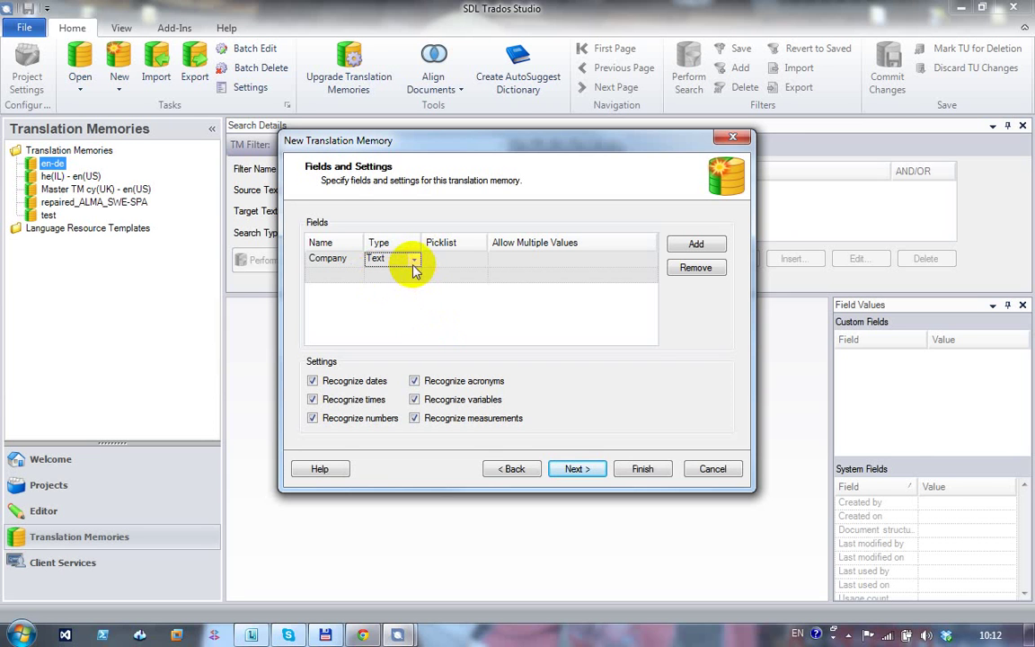
pyautogui.click(414, 260)
pyautogui.click(396, 308)
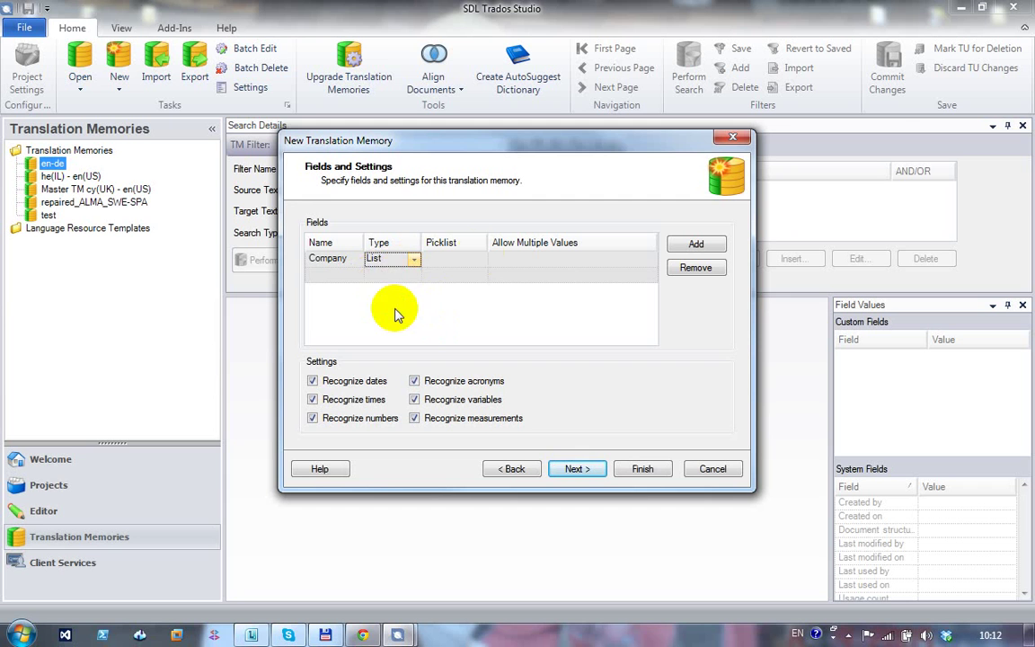
# - Give the Company field the picklist values dell, HP and Microsoft, and allow multiple values for it
pyautogui.click(449, 261)
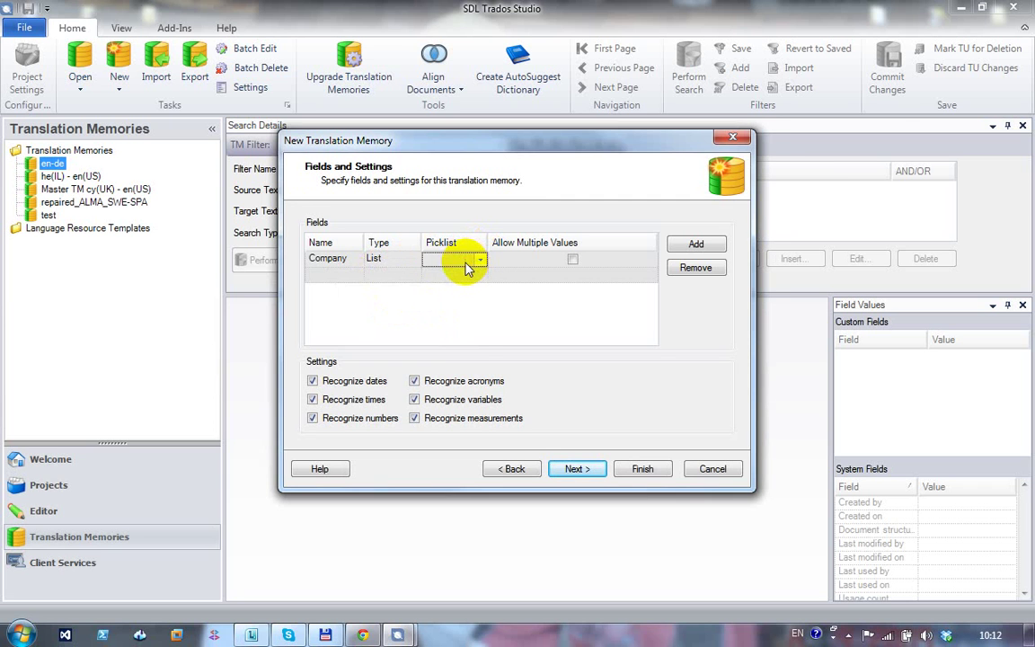
pyautogui.click(479, 261)
pyautogui.write('dell')
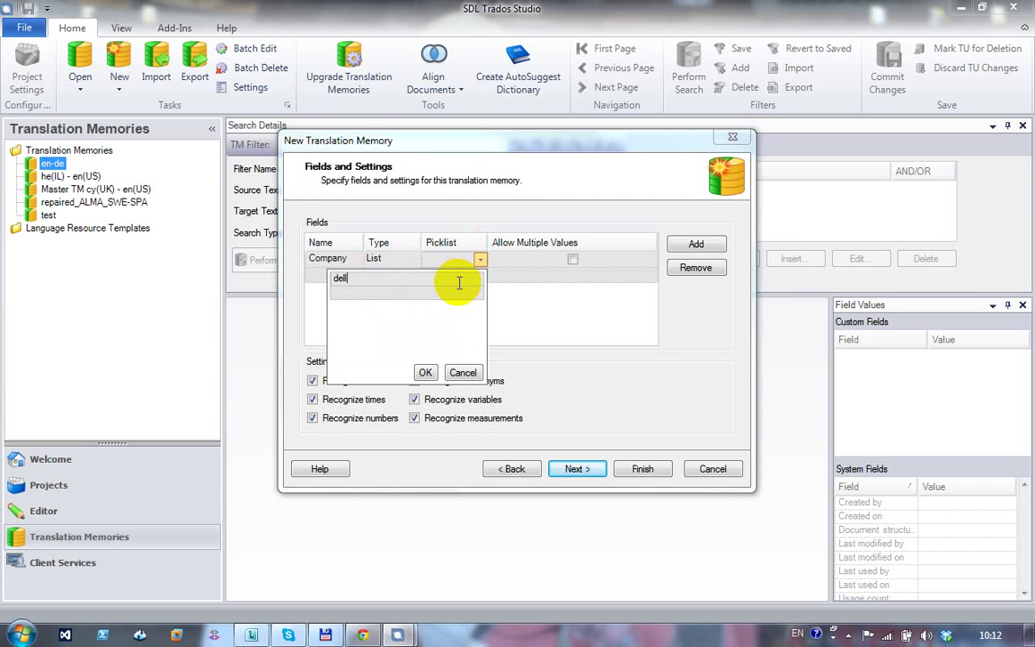
pyautogui.press('Return')
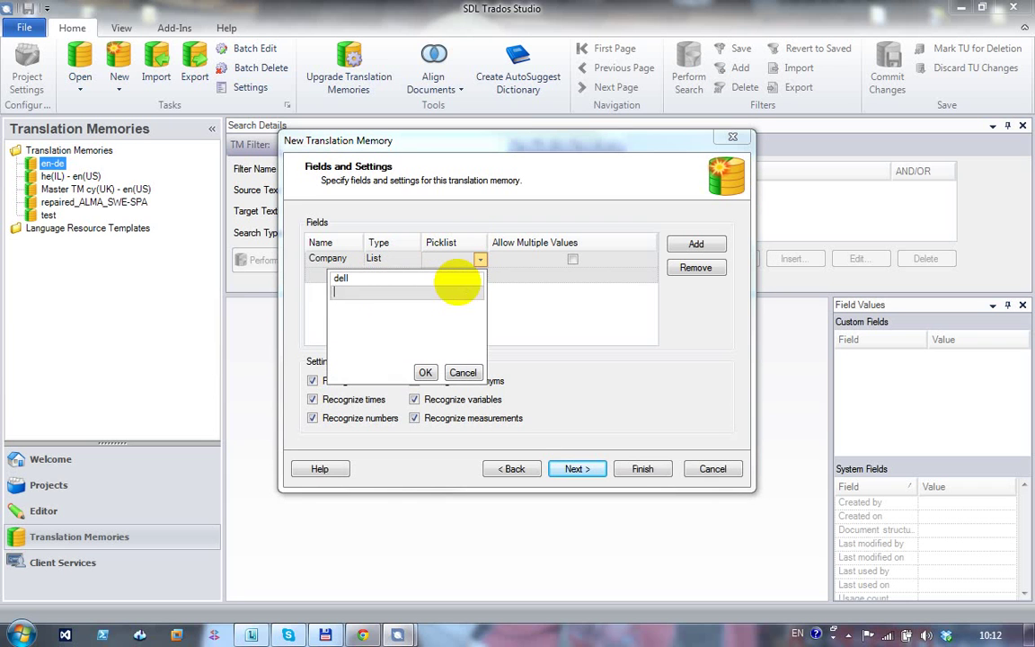
pyautogui.write('HP')
pyautogui.press('Return')
pyautogui.write('Mi')
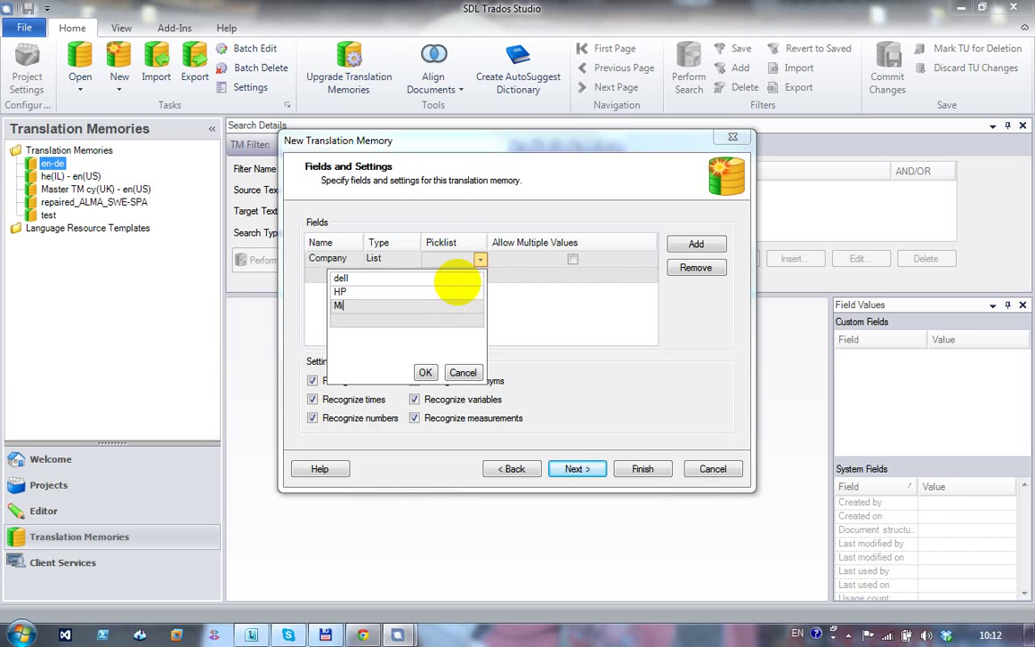
pyautogui.write('crosoft')
pyautogui.click(427, 374)
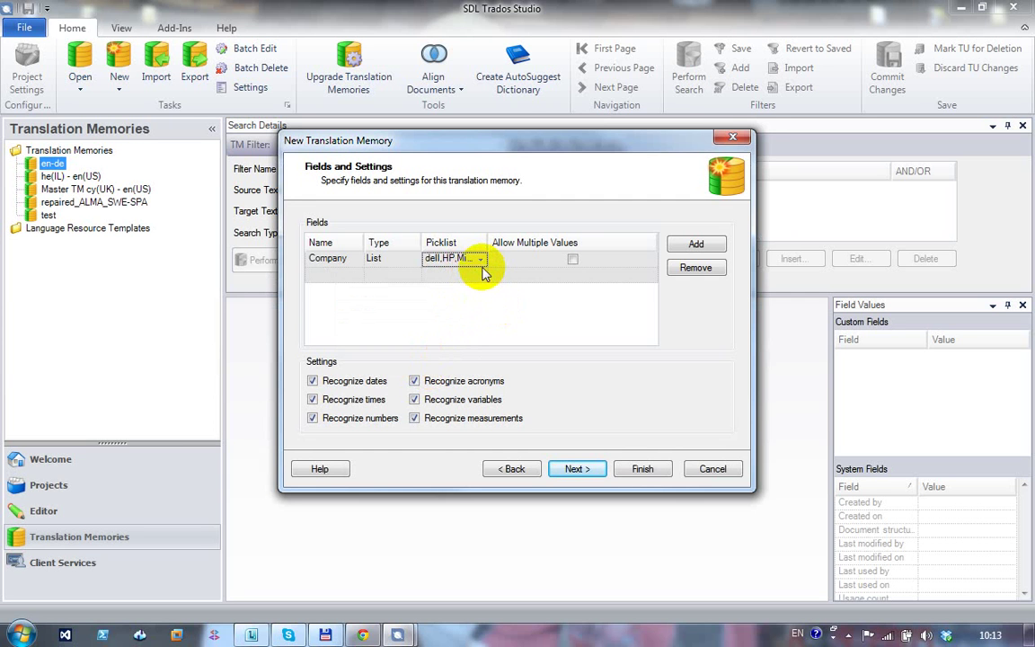
pyautogui.click(569, 263)
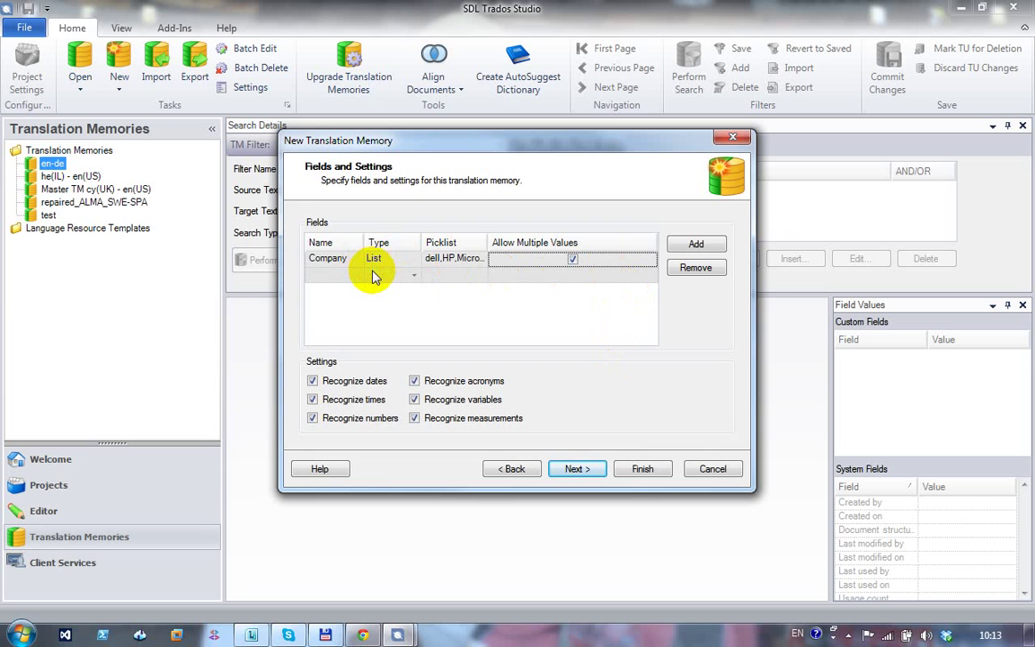
# - Remove the custom Company field from the new translation memory and proceed to its language resources
pyautogui.click(690, 269)
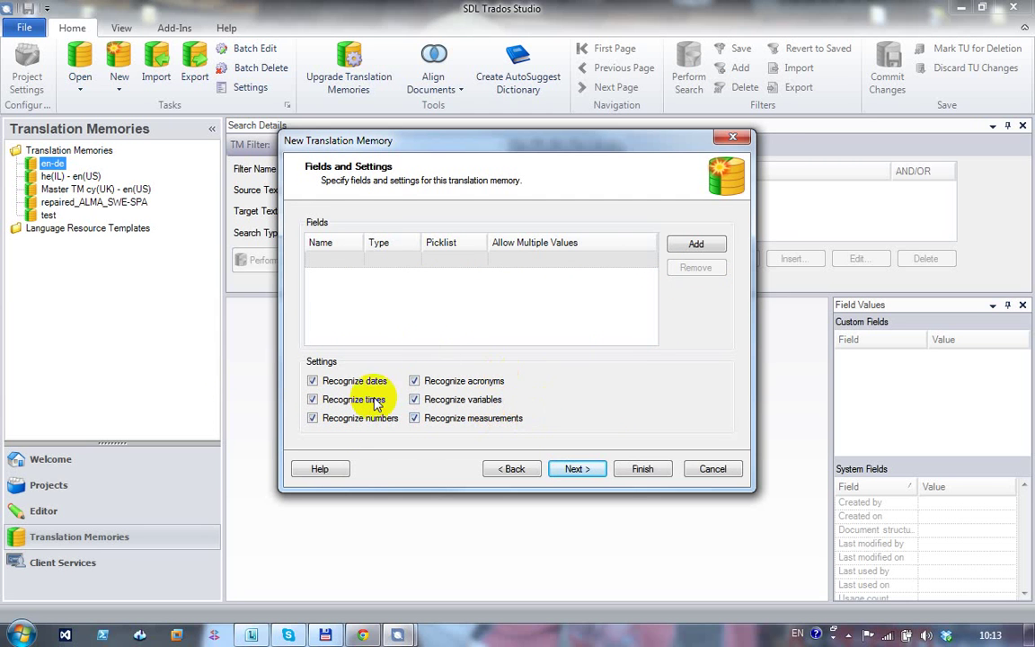
pyautogui.click(582, 468)
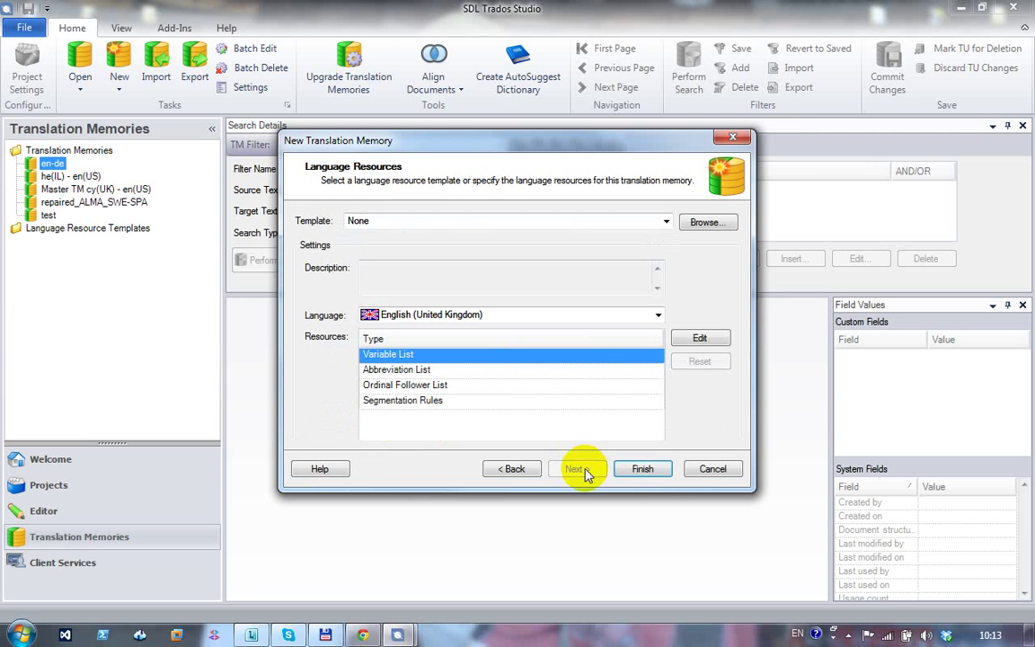
# - Check the English (United Kingdom) segmentation rules, close them without changes, and finish creating the translation memory
pyautogui.click(475, 400)
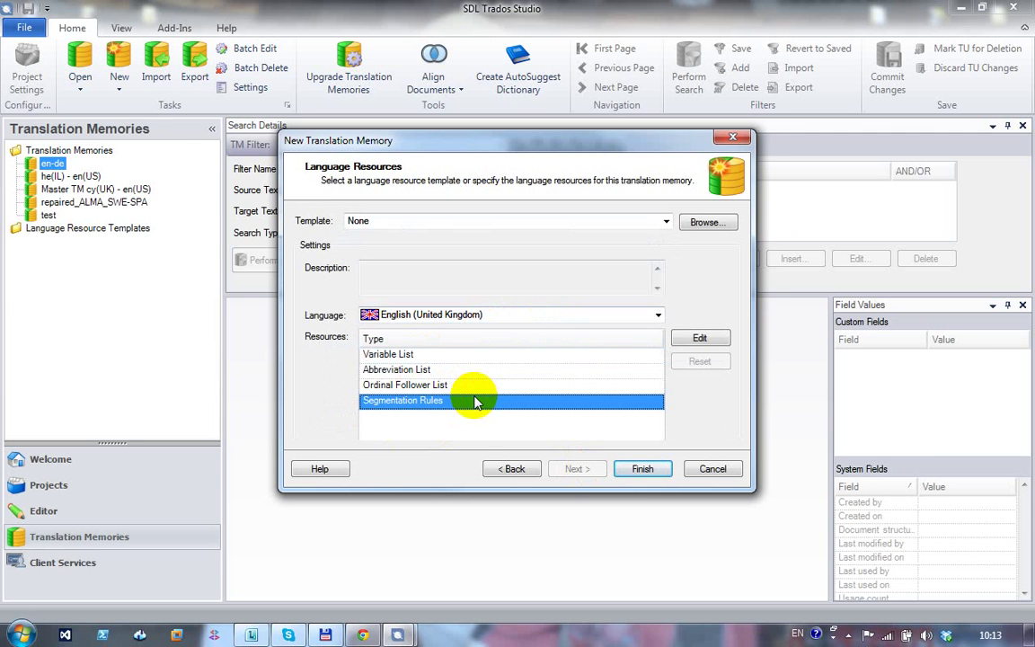
pyautogui.click(699, 339)
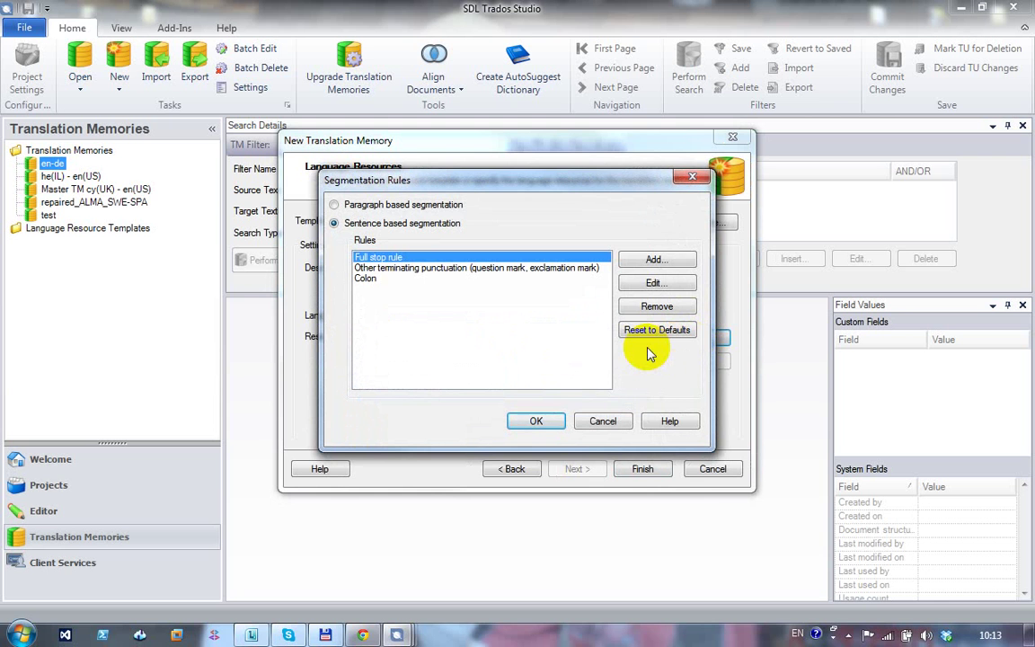
pyautogui.click(601, 421)
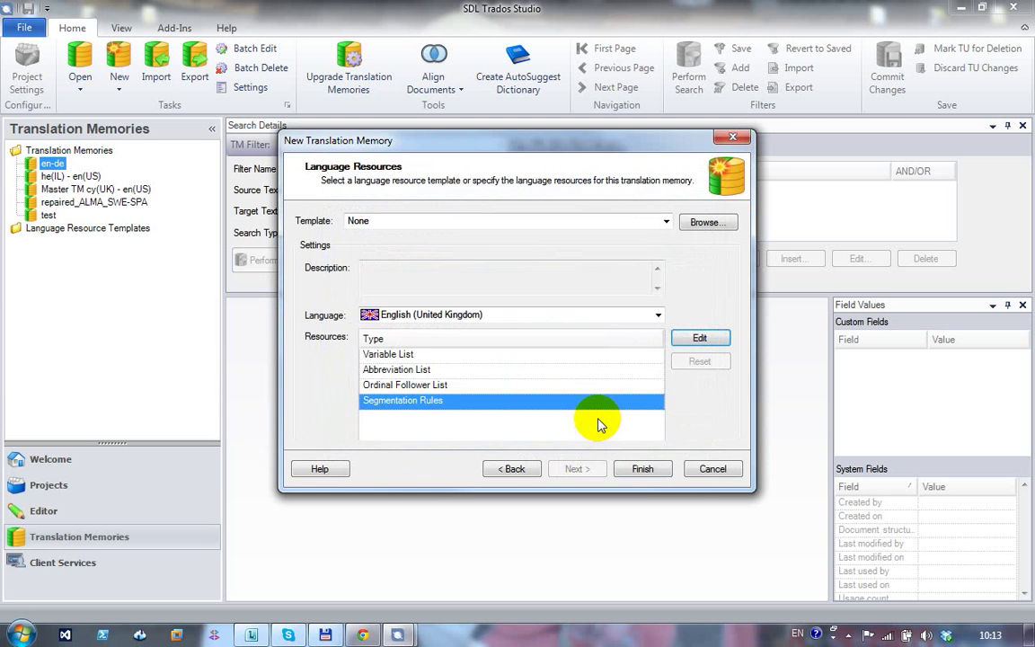
pyautogui.click(639, 468)
pyautogui.click(640, 468)
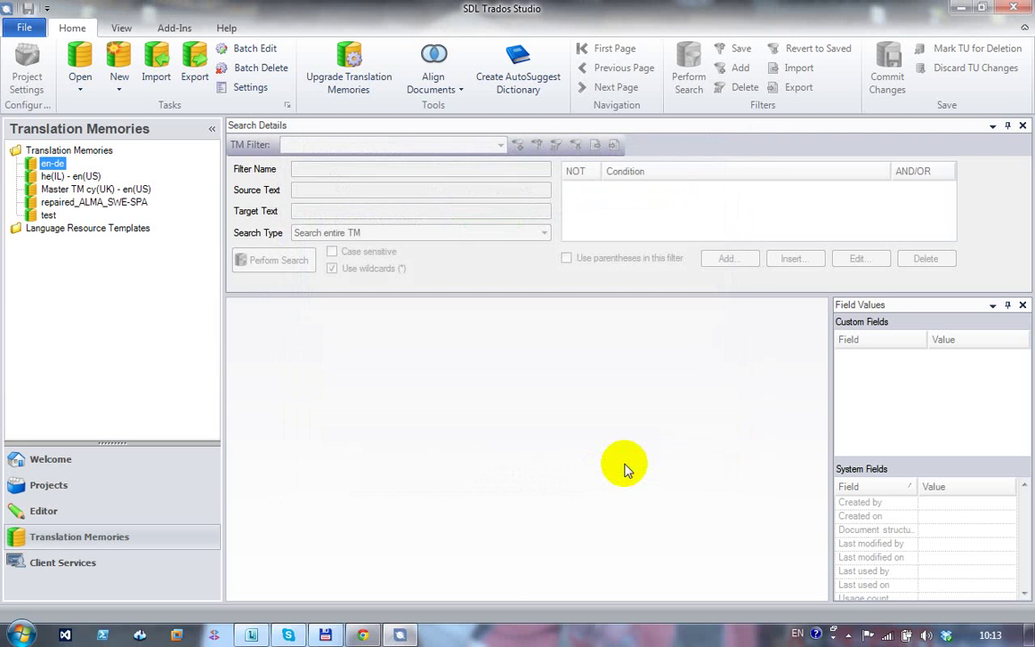